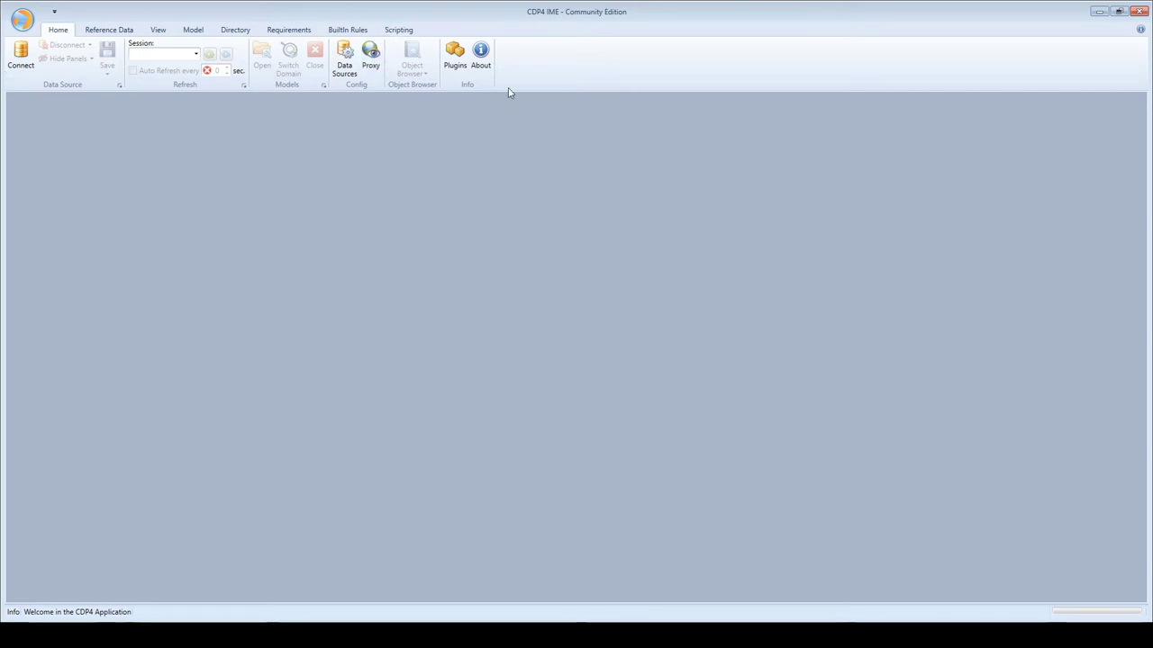
click(117, 34)
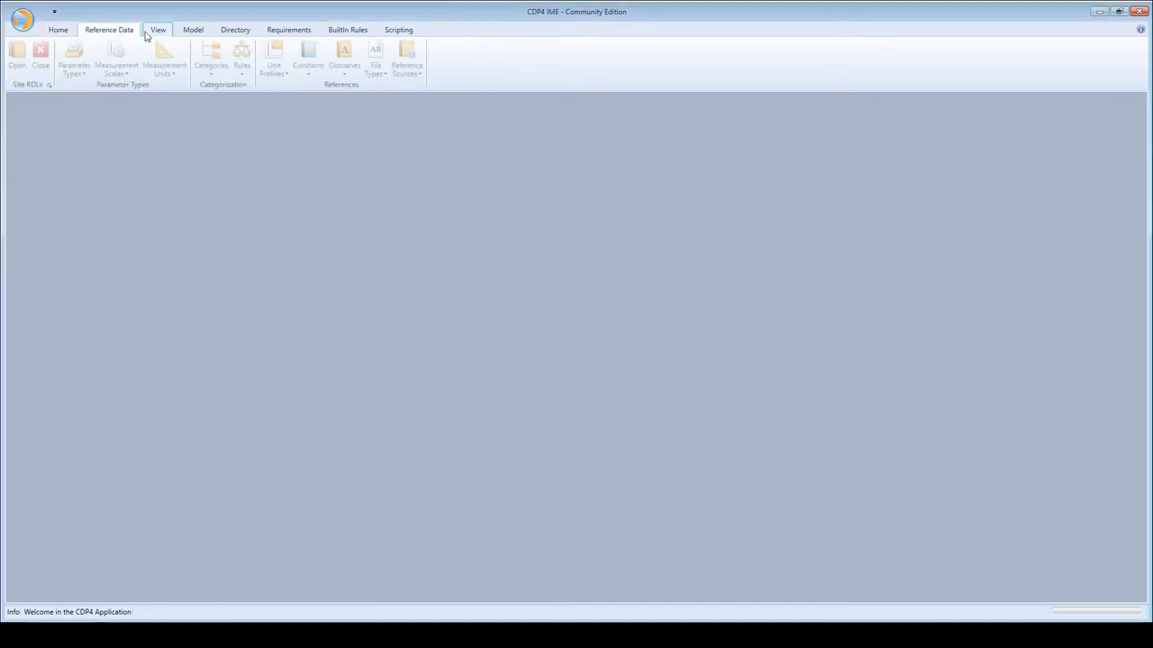
click(164, 34)
click(59, 33)
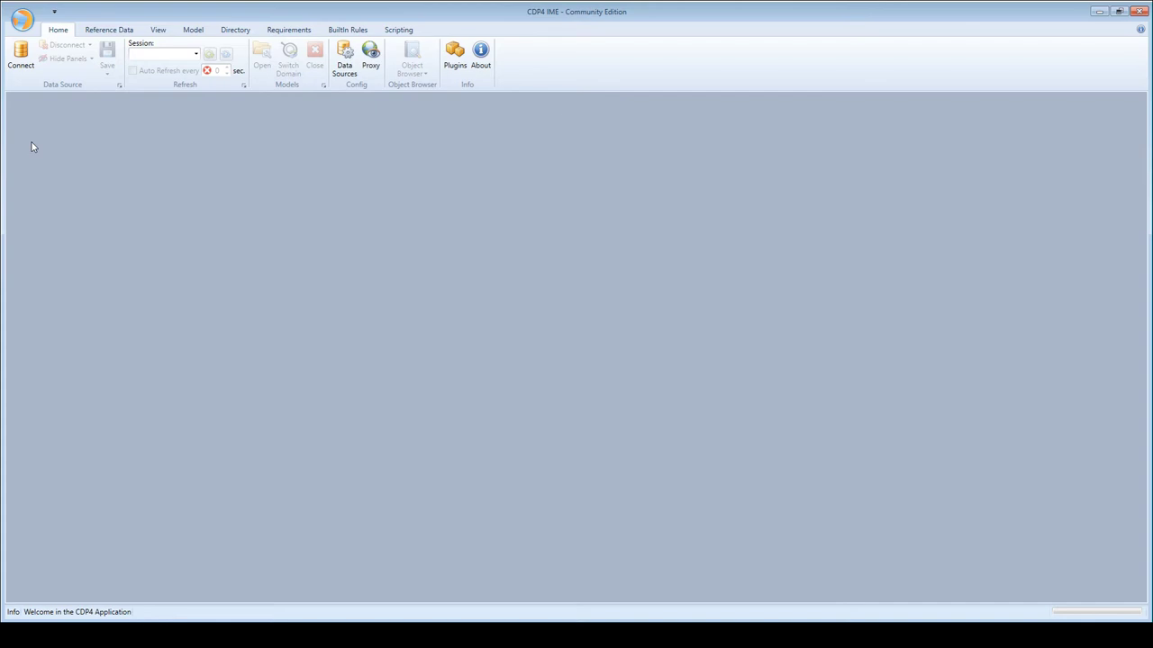
click(20, 54)
click(549, 306)
text(cdp4-public)
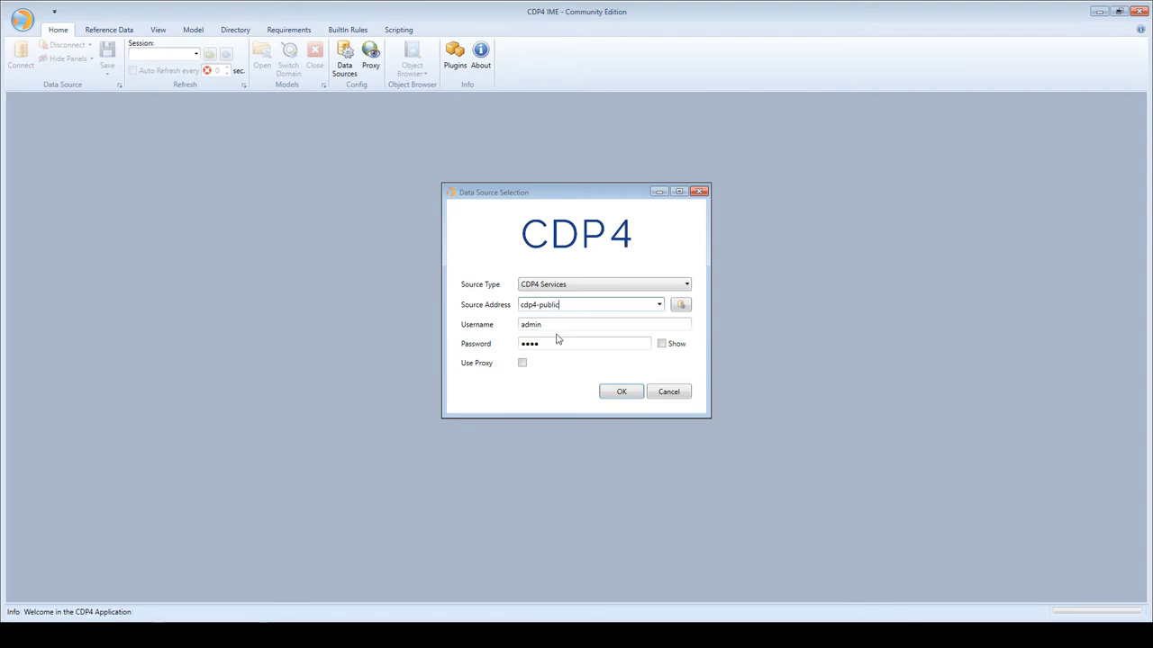
click(662, 346)
click(631, 396)
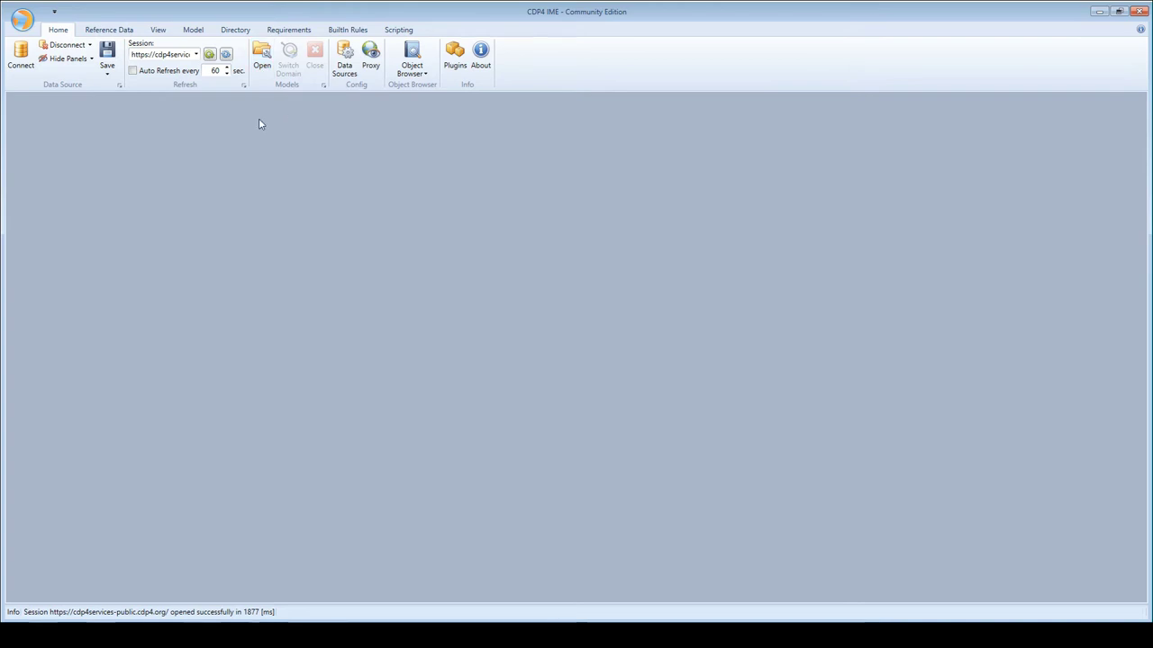
click(109, 30)
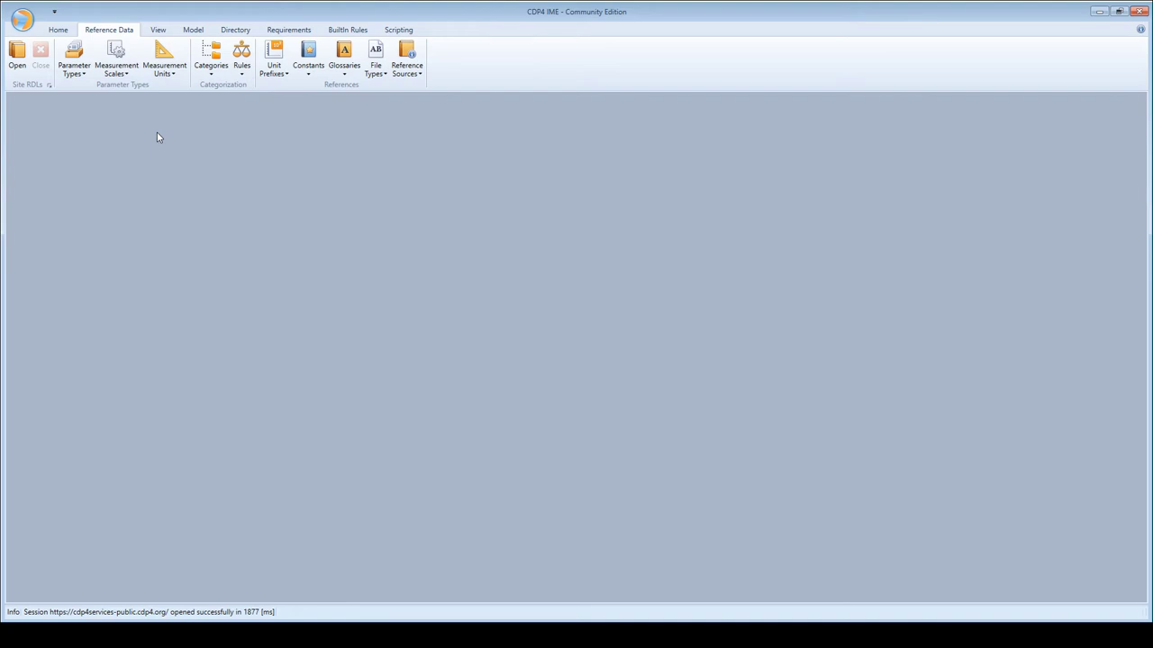
click(74, 67)
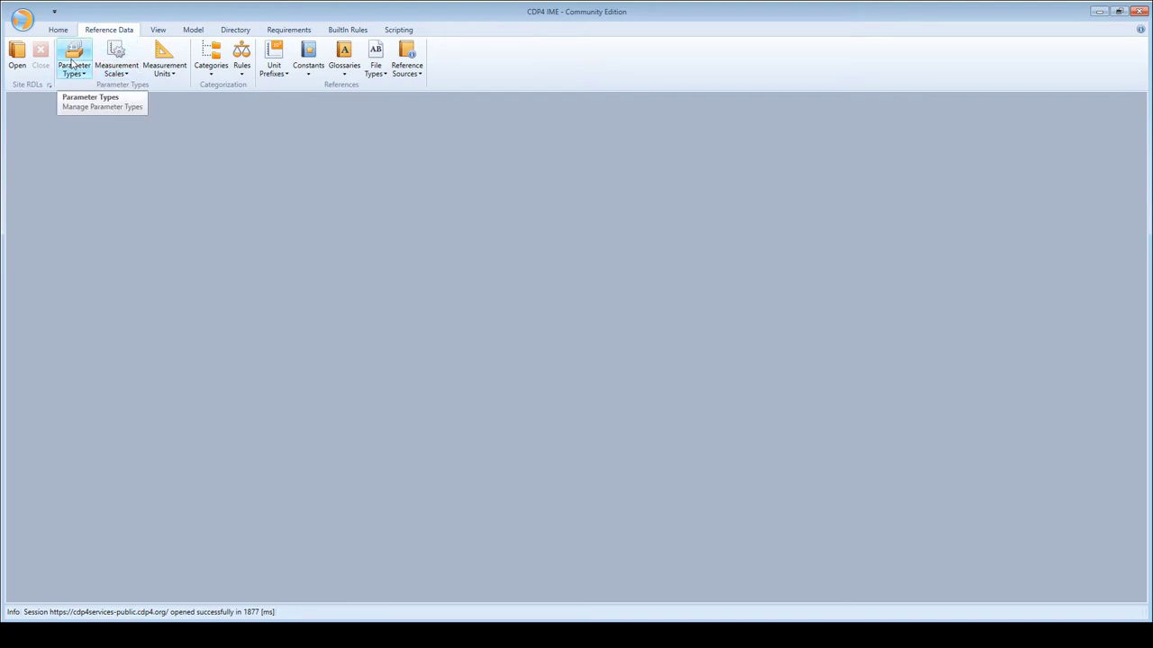
click(74, 68)
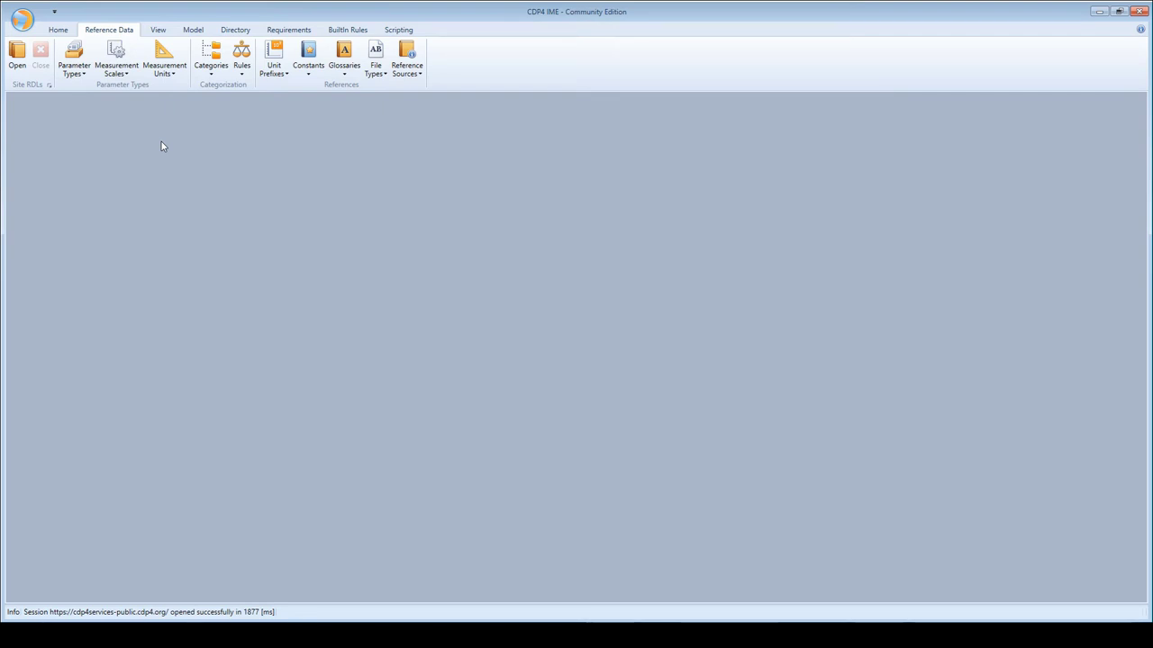
click(163, 31)
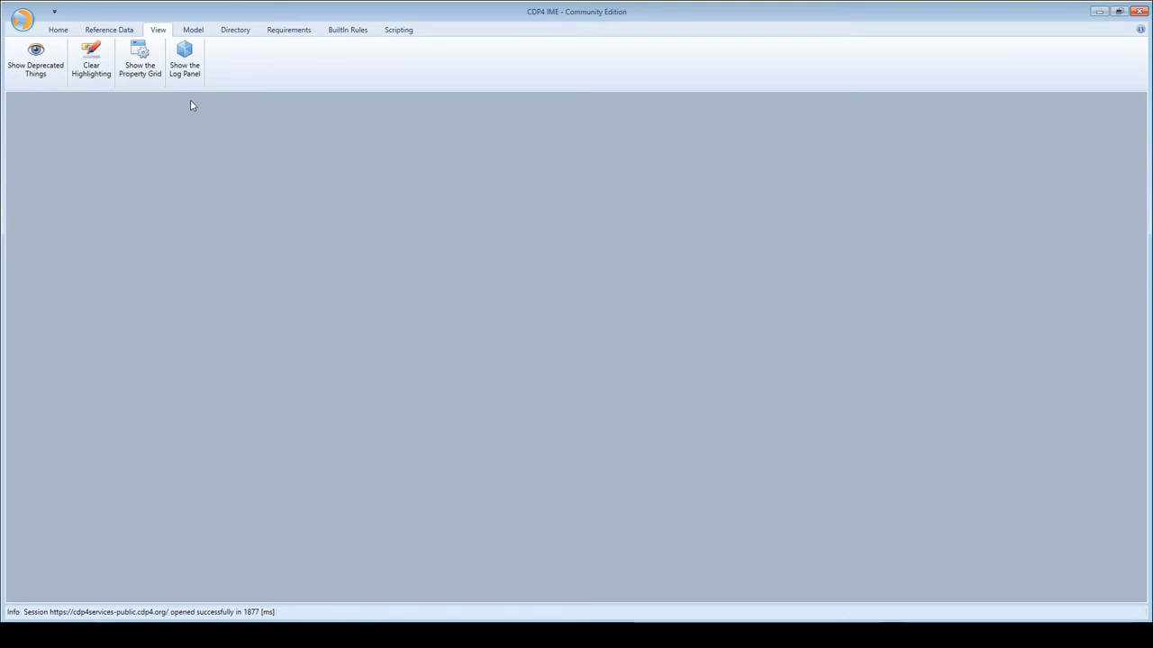
scroll(177, 83, down, 1)
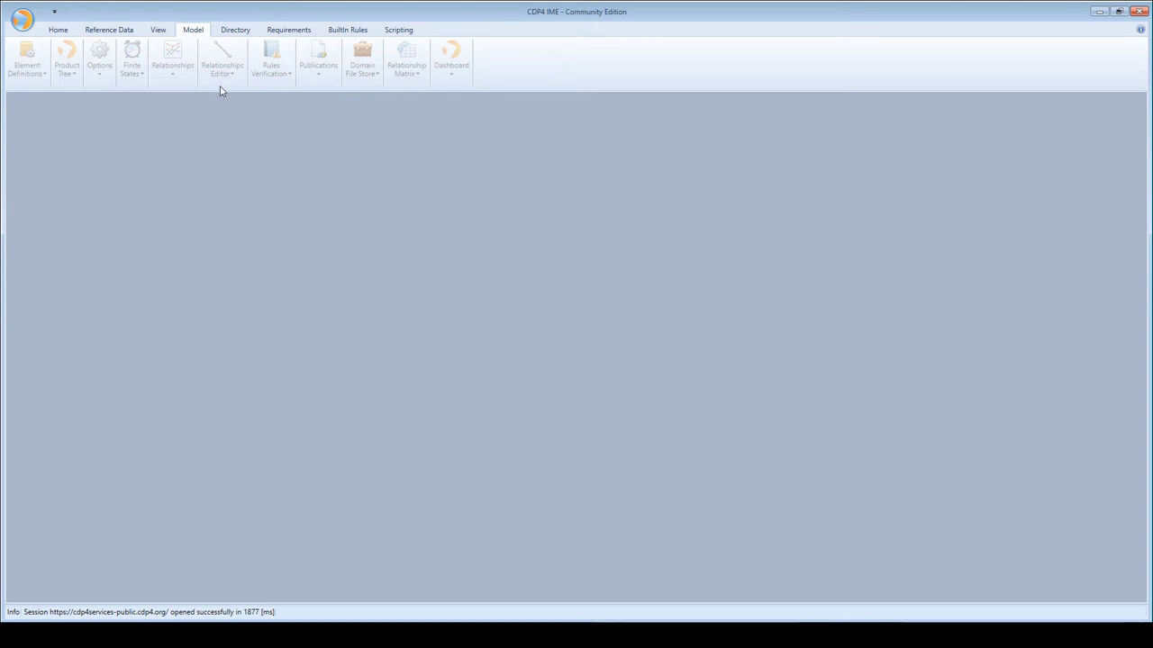
click(63, 31)
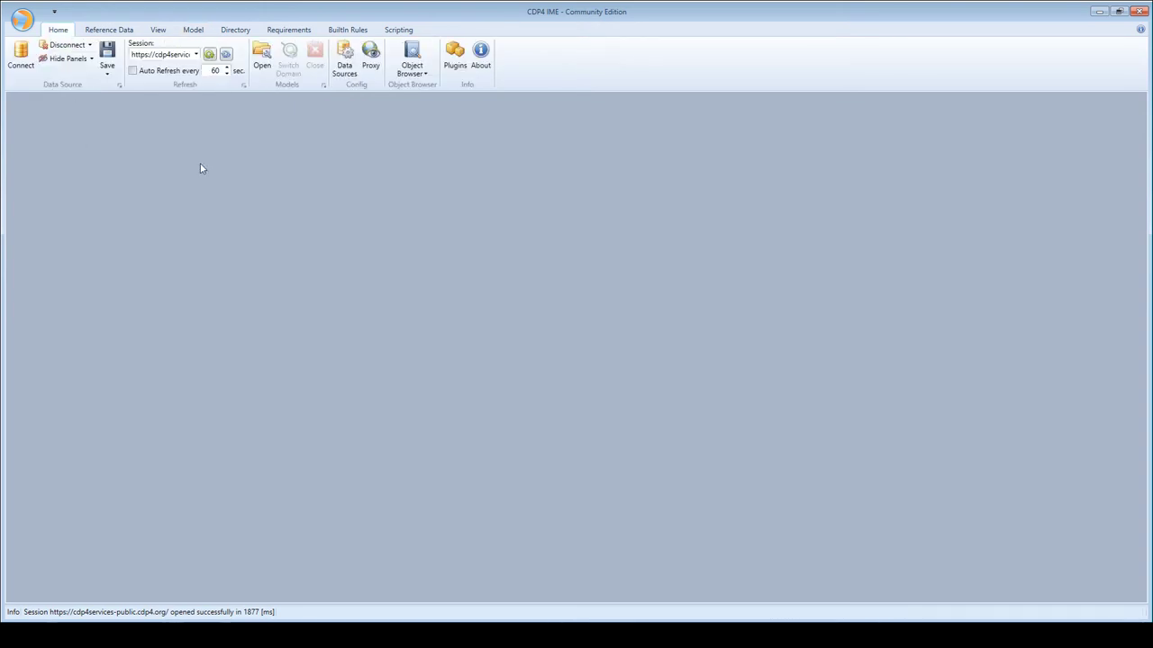
- Open the active iteration of the LOFT engineering model
click(261, 56)
click(431, 258)
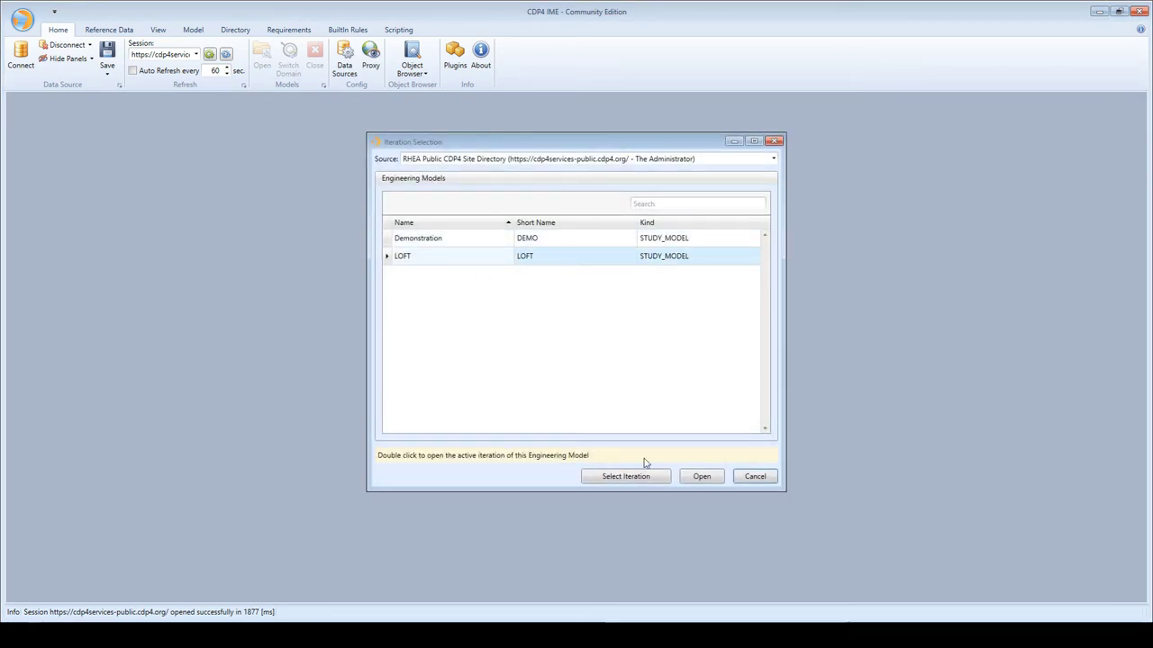
click(700, 477)
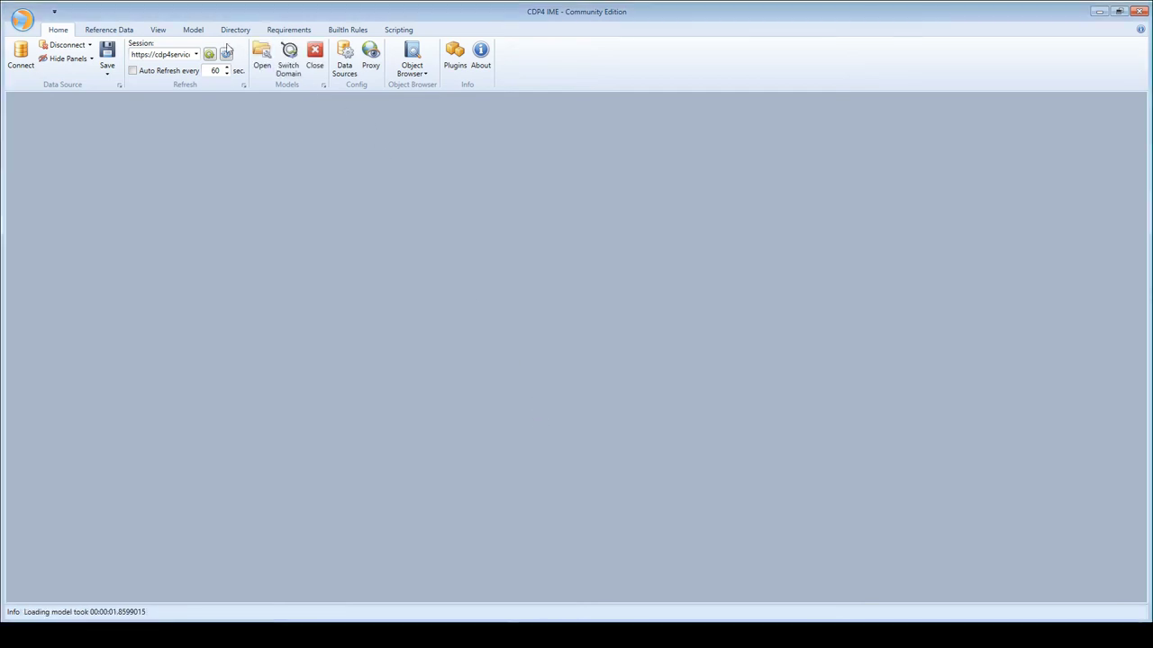
- Open the LOFT model's element definitions and its Default Option product tree, and dock the two browsers side by side
click(193, 30)
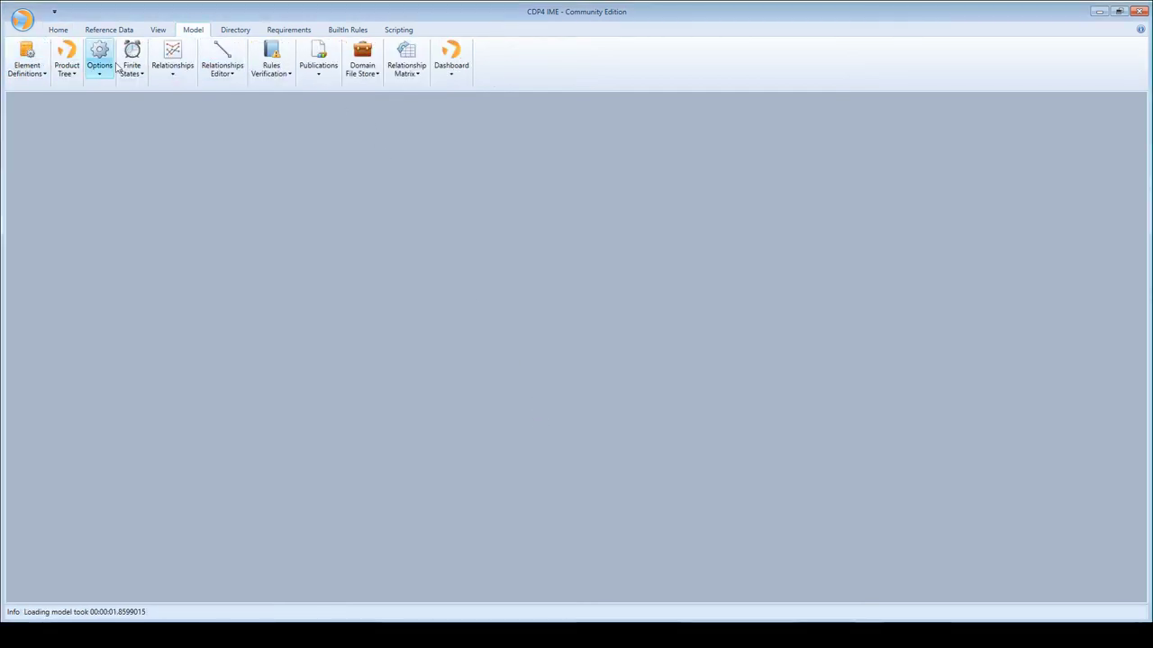
click(31, 72)
click(54, 122)
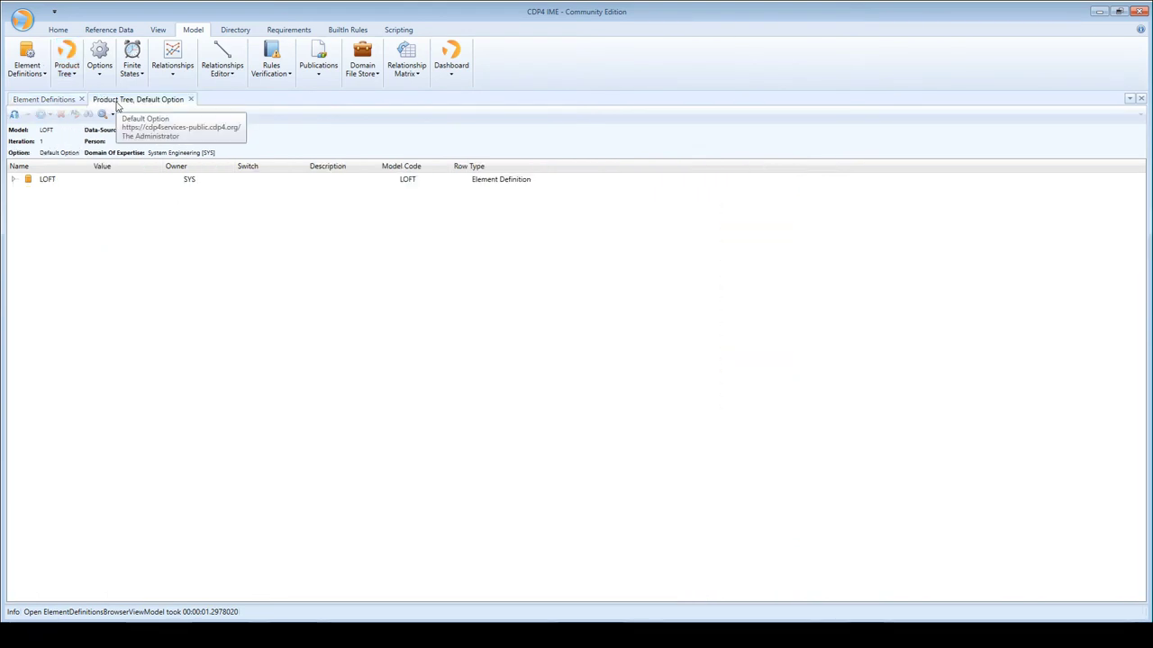
drag(112, 103, 593, 352)
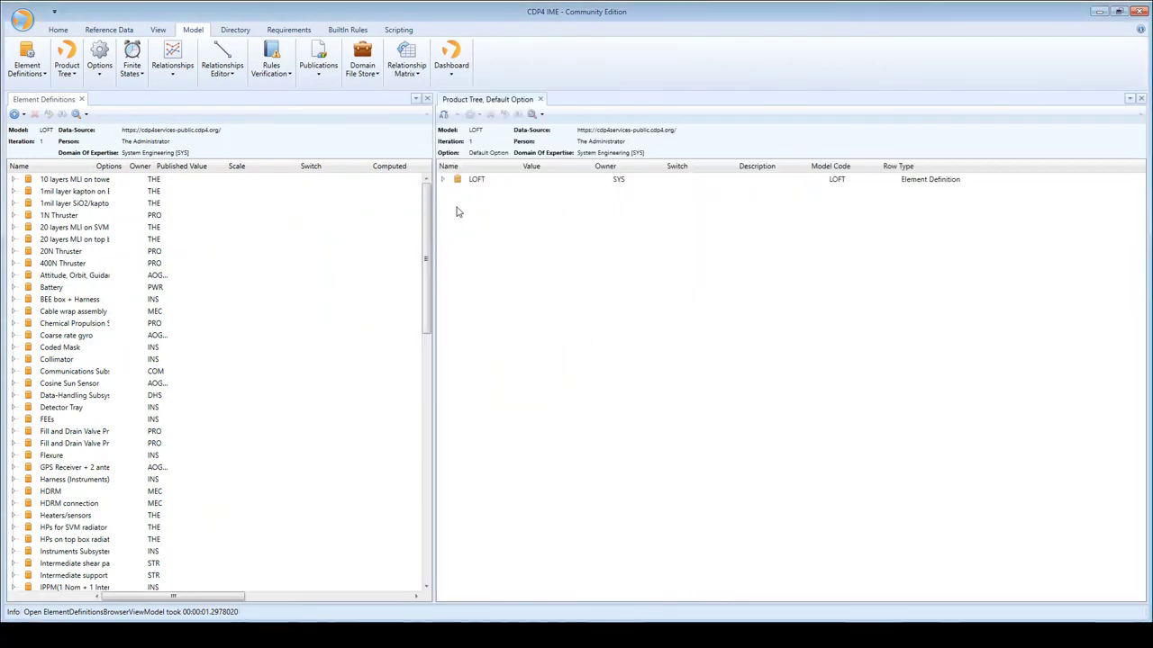
- Expand LOFT, its Satellite and the first Battery usage in the product tree to examine the battery's parameters
click(443, 179)
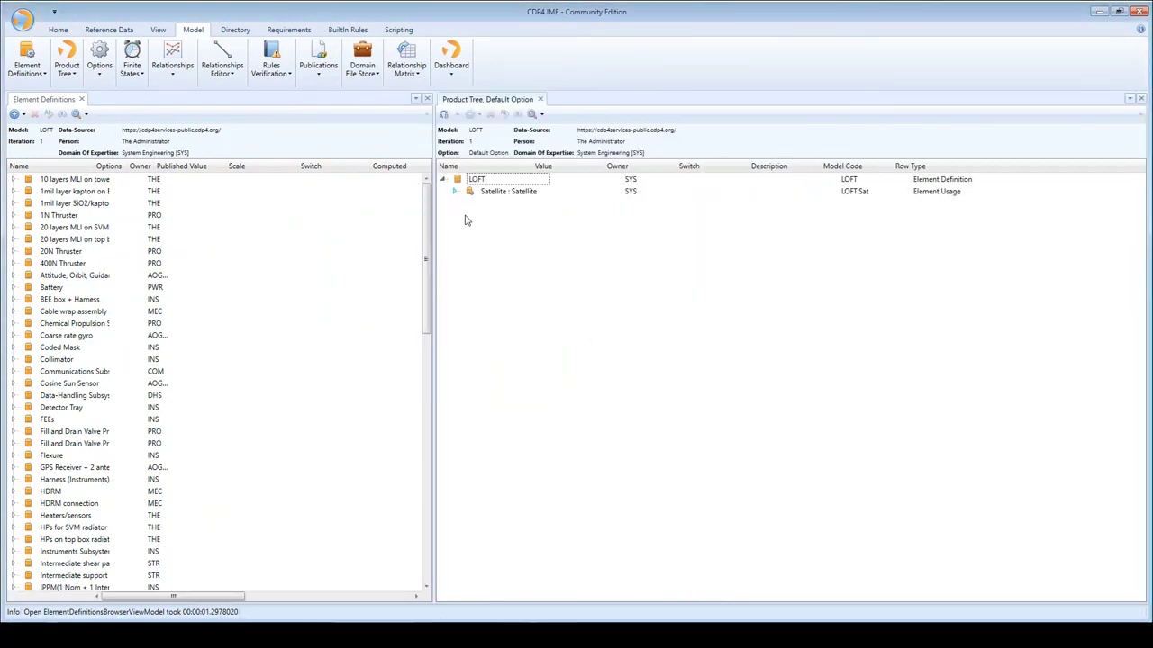
scroll(574, 287, down, 1)
scroll(575, 287, up, 4)
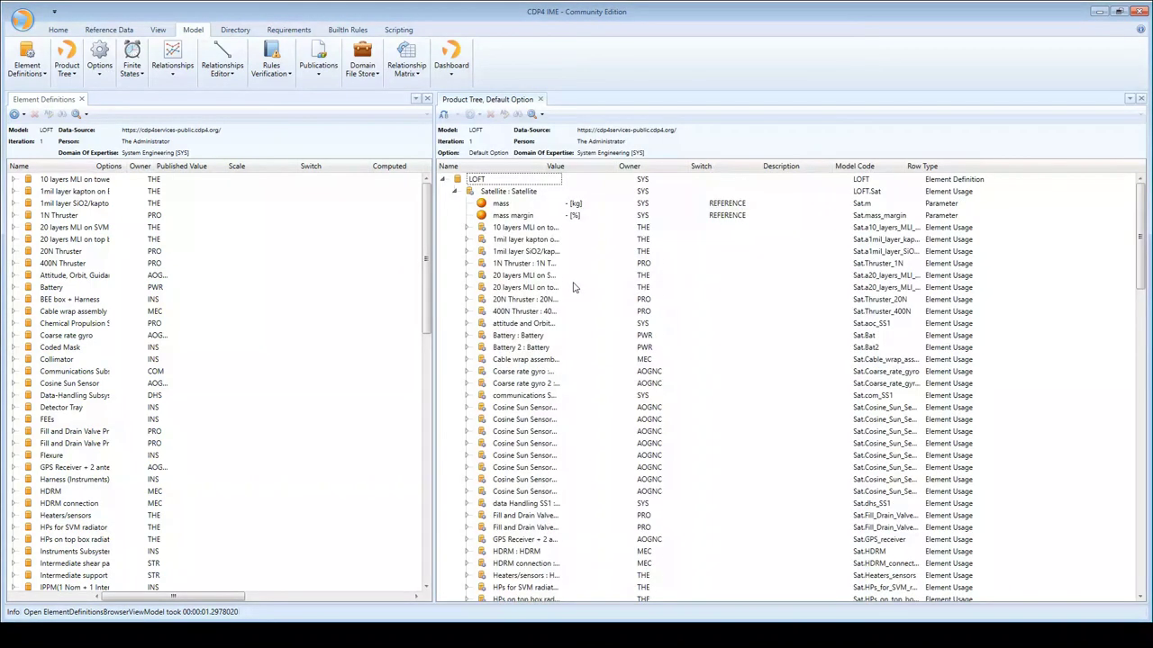
click(477, 181)
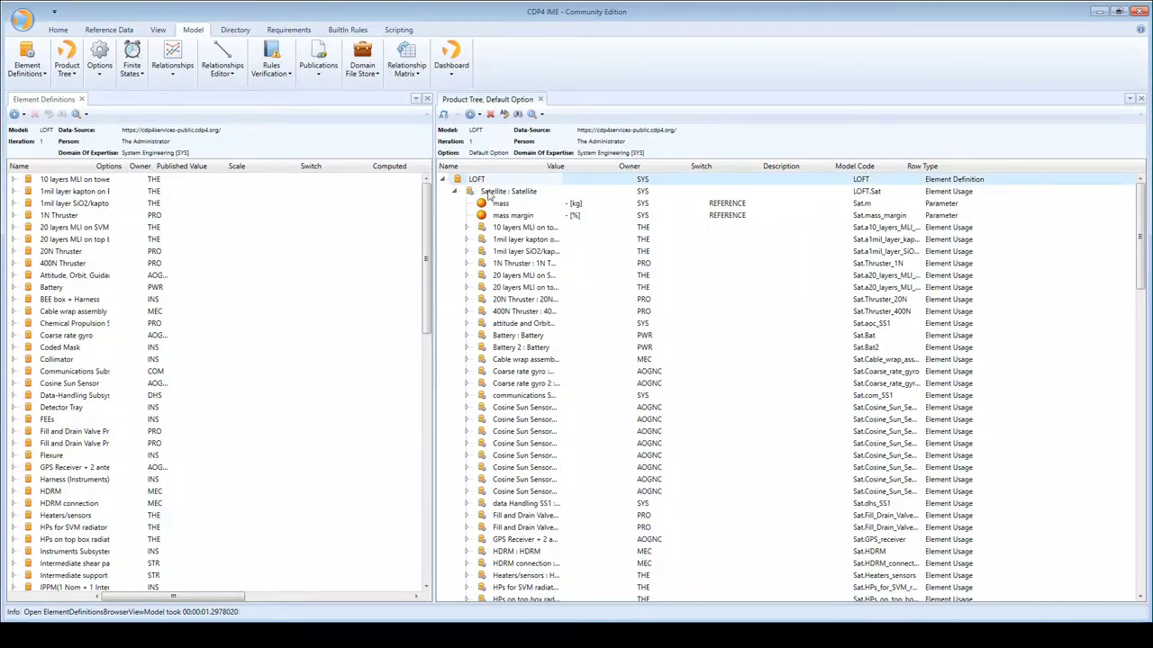
click(491, 194)
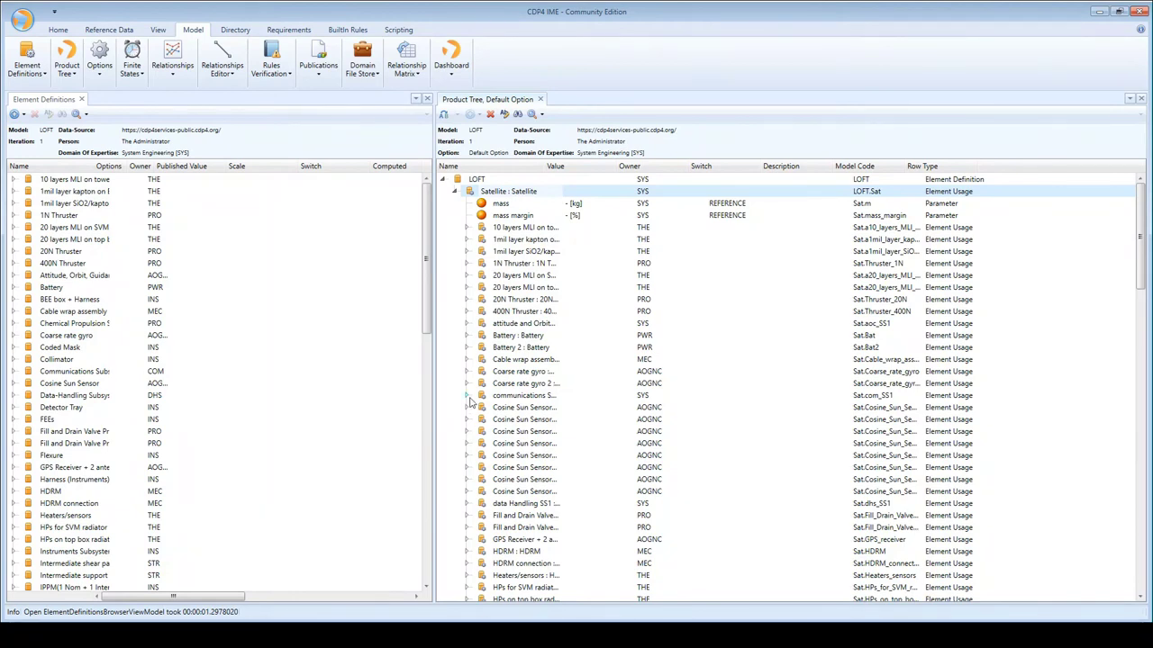
click(493, 337)
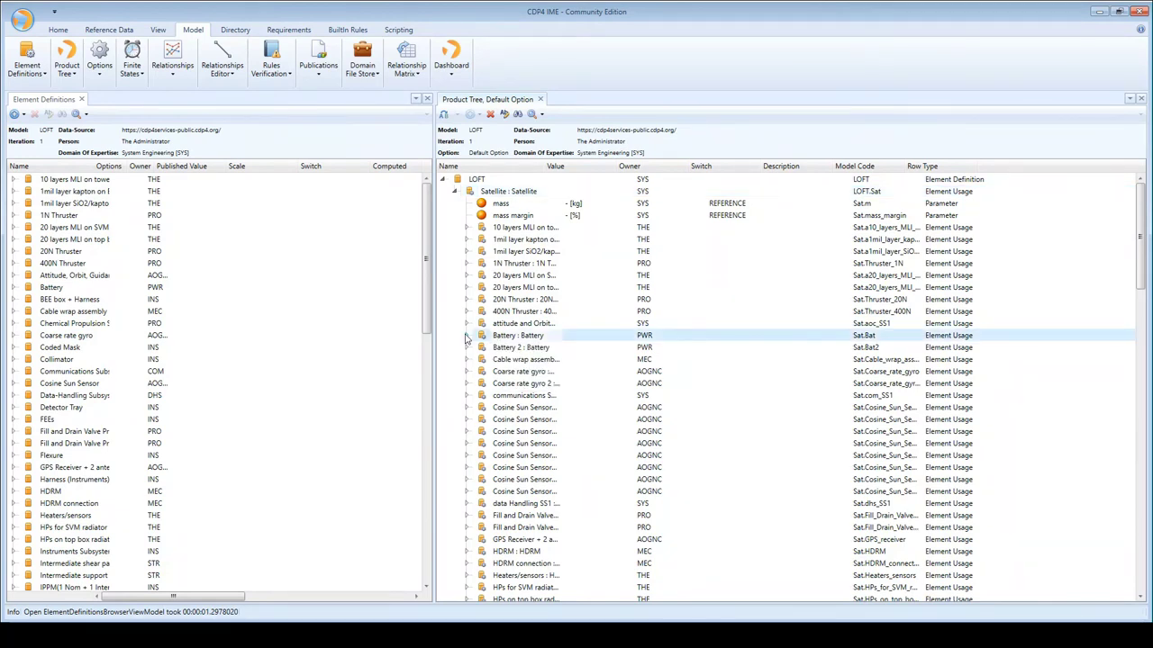
click(467, 335)
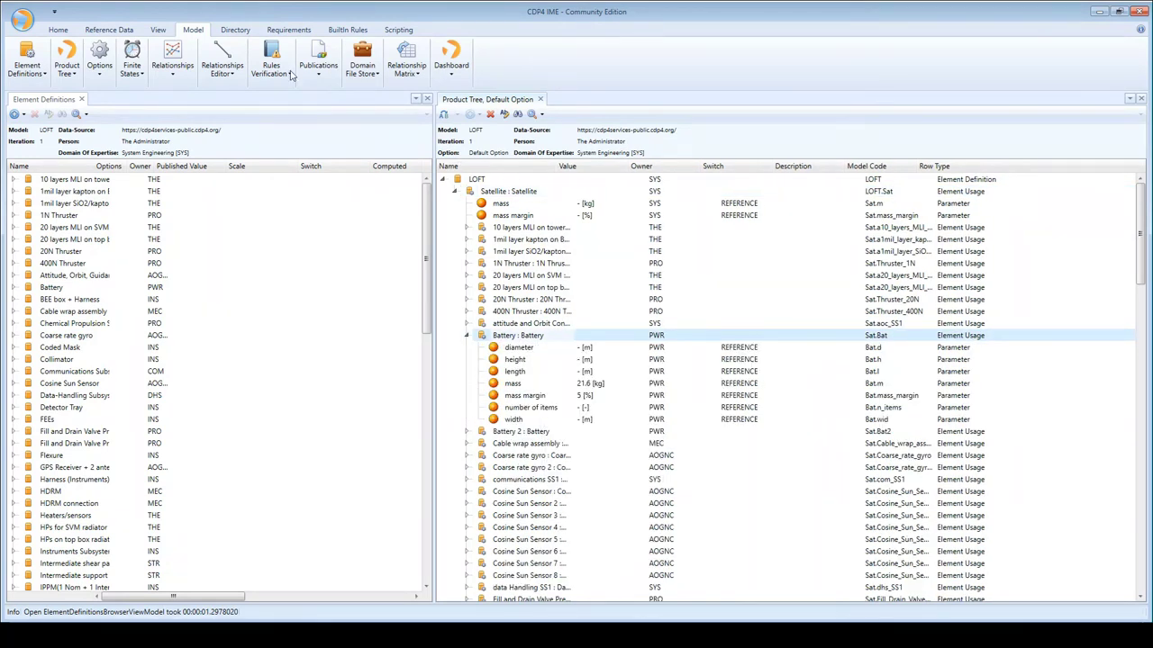
- Open the Persons browser of the site directory and widen it to about a quarter of the window
click(235, 29)
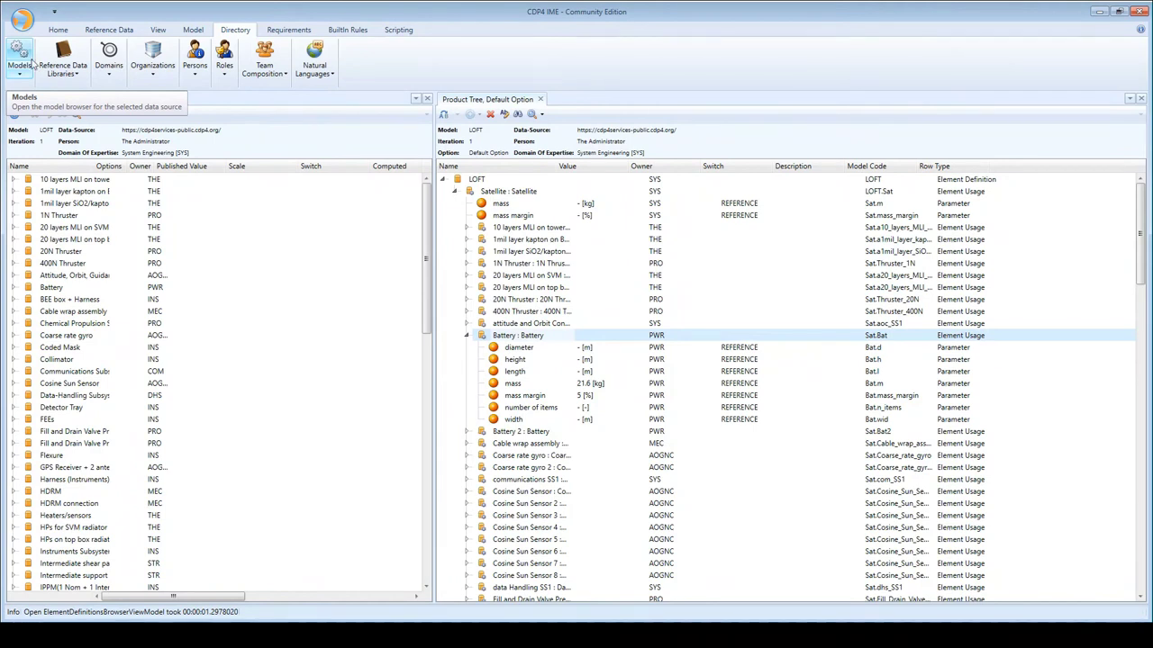
click(196, 65)
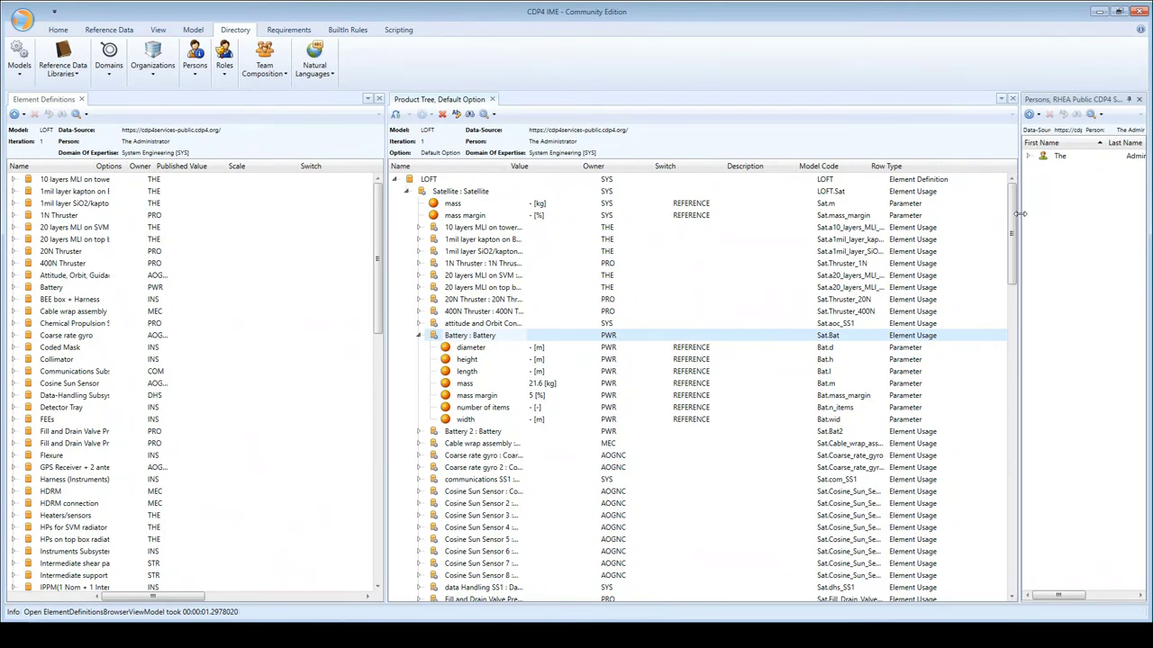
drag(1015, 216, 860, 226)
- Expand the listed person and examine the domain and role held in the Demonstration and LOFT models
click(869, 156)
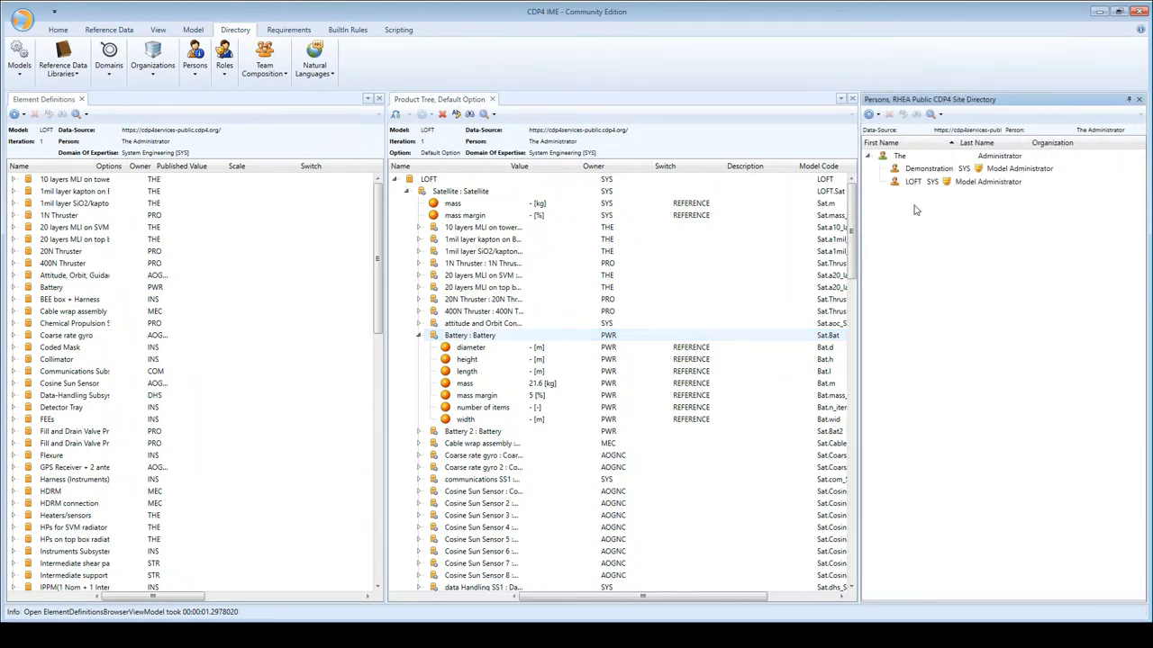
click(906, 159)
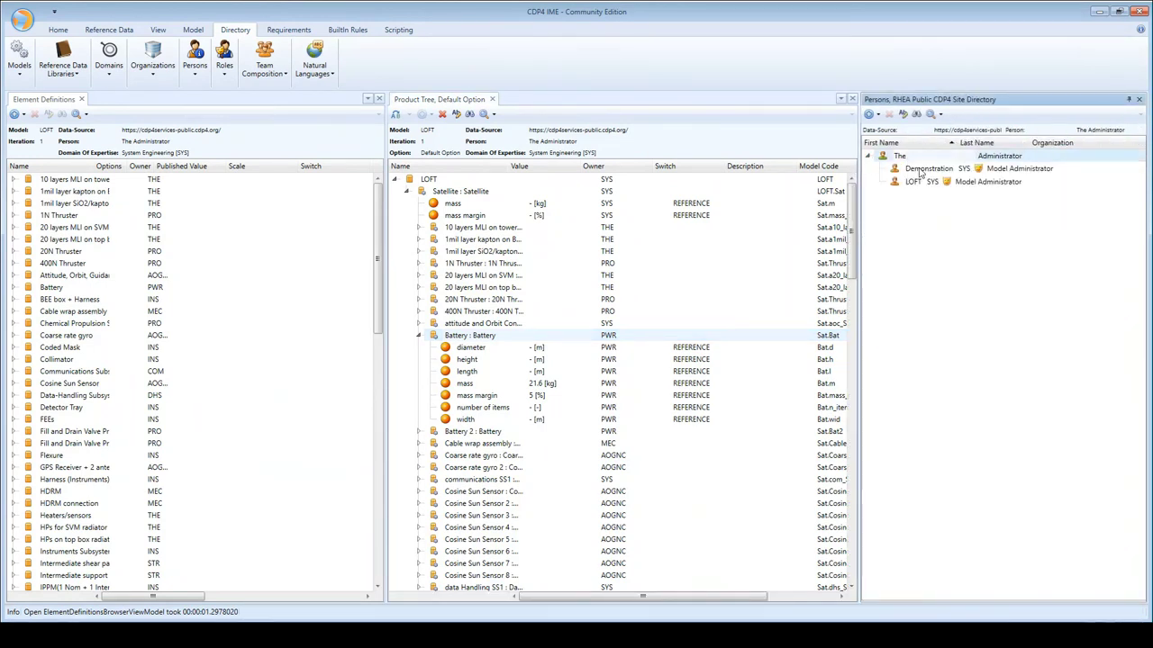
click(920, 171)
click(919, 182)
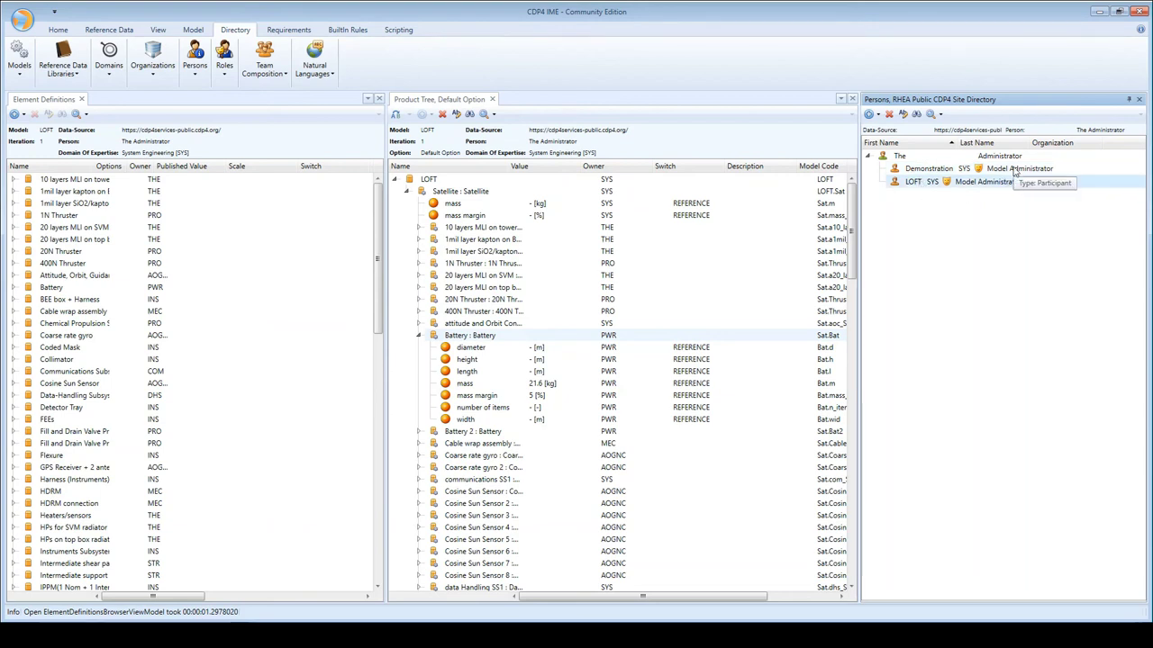
click(910, 170)
click(913, 182)
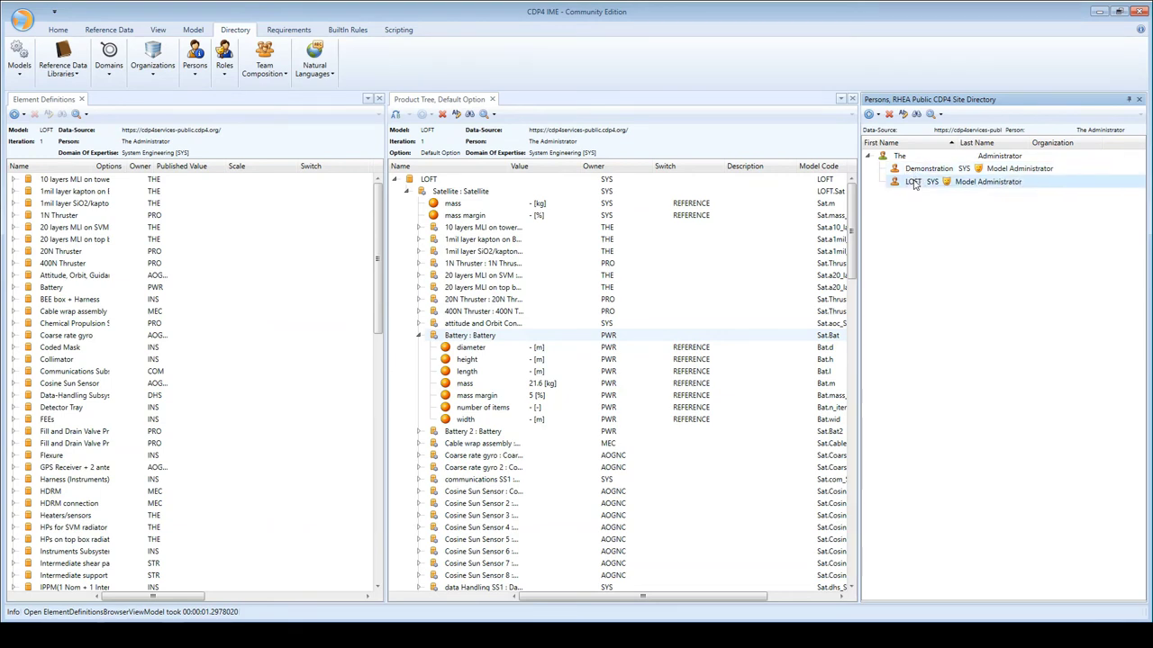
click(288, 30)
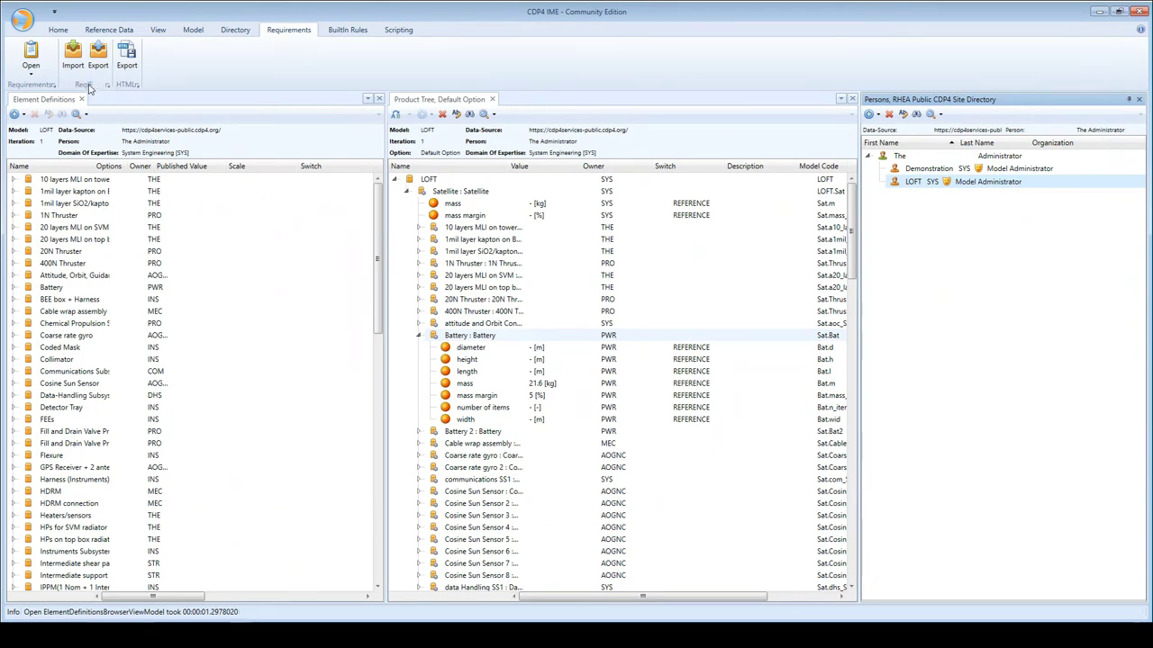
click(349, 33)
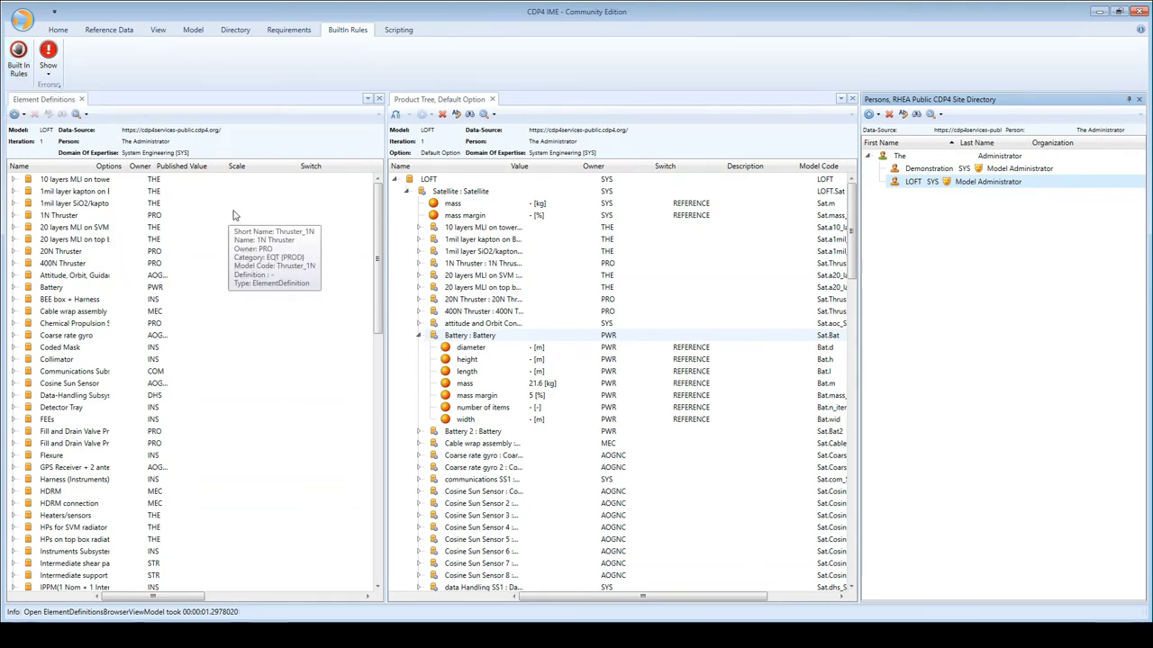
click(398, 29)
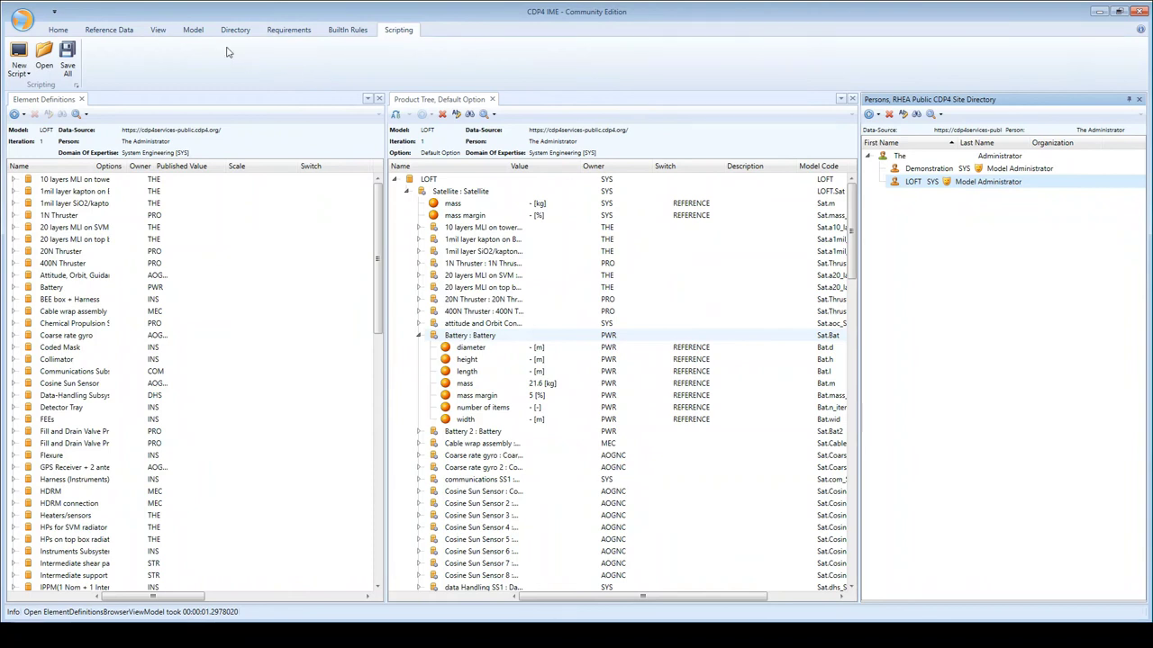
click(57, 30)
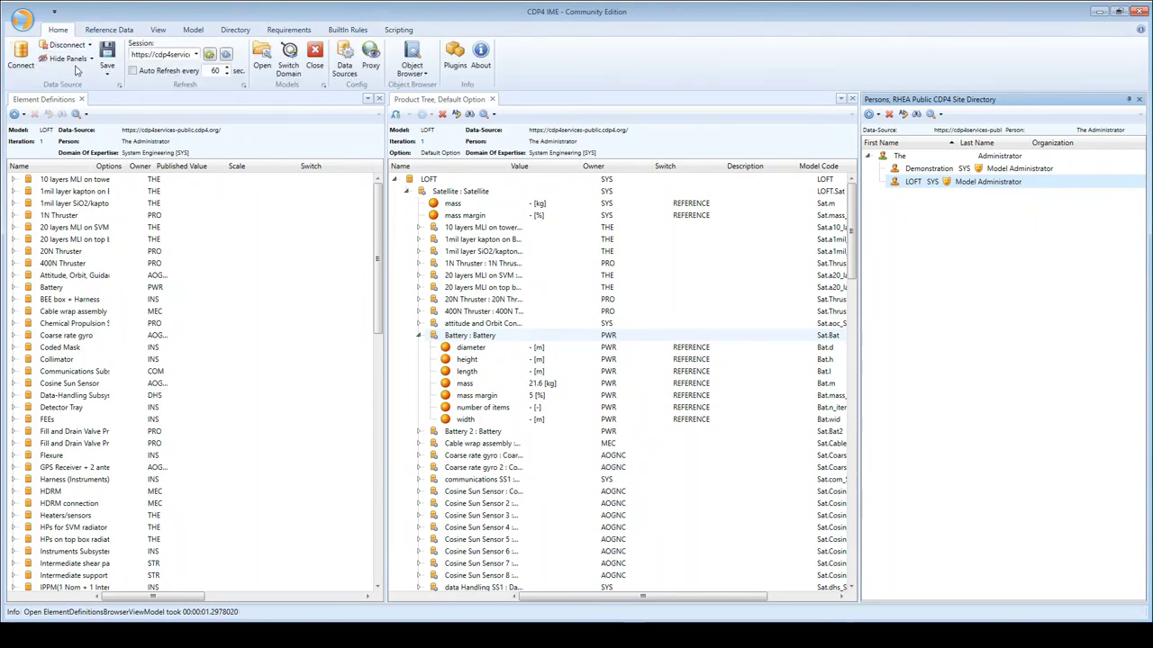